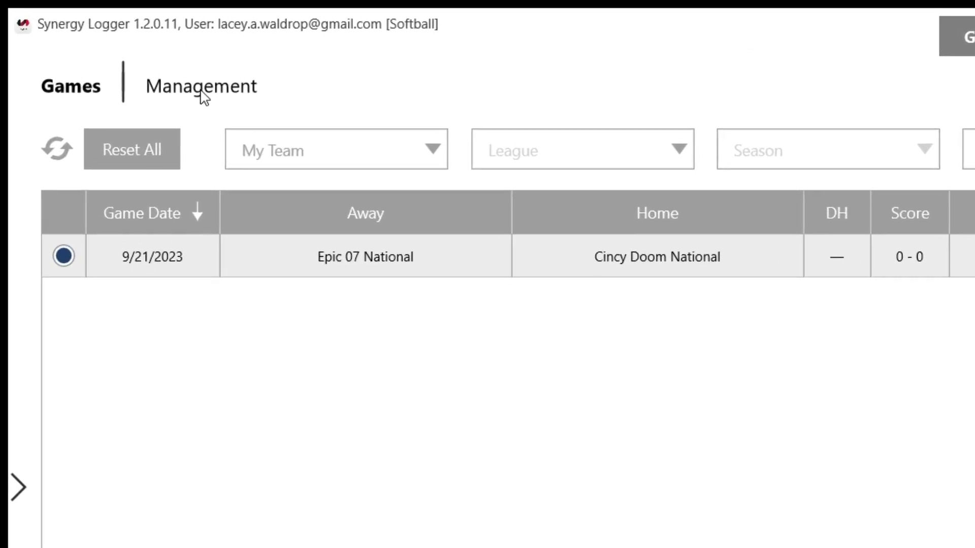
- Show the Teams list in Management, with My Practice Squad and USA Softball Practice
click(196, 97)
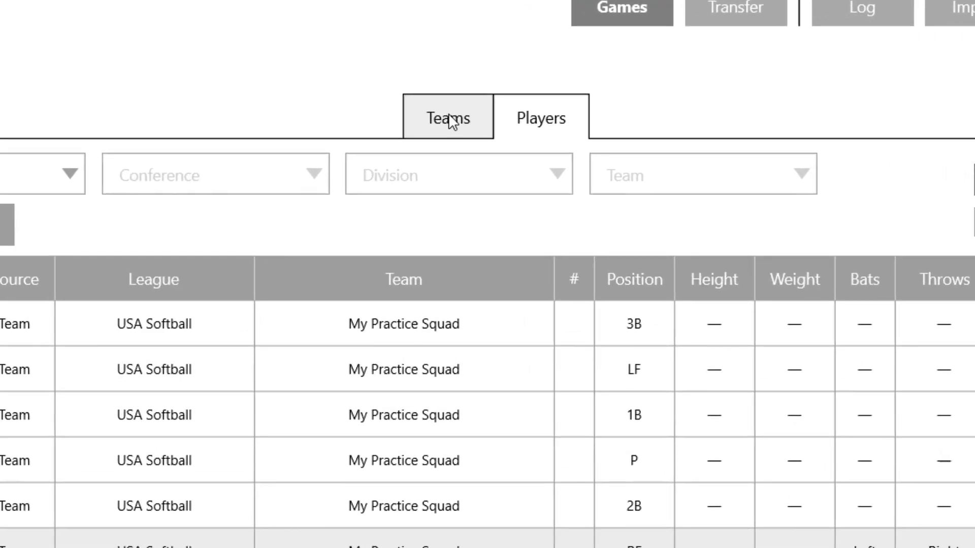
click(465, 83)
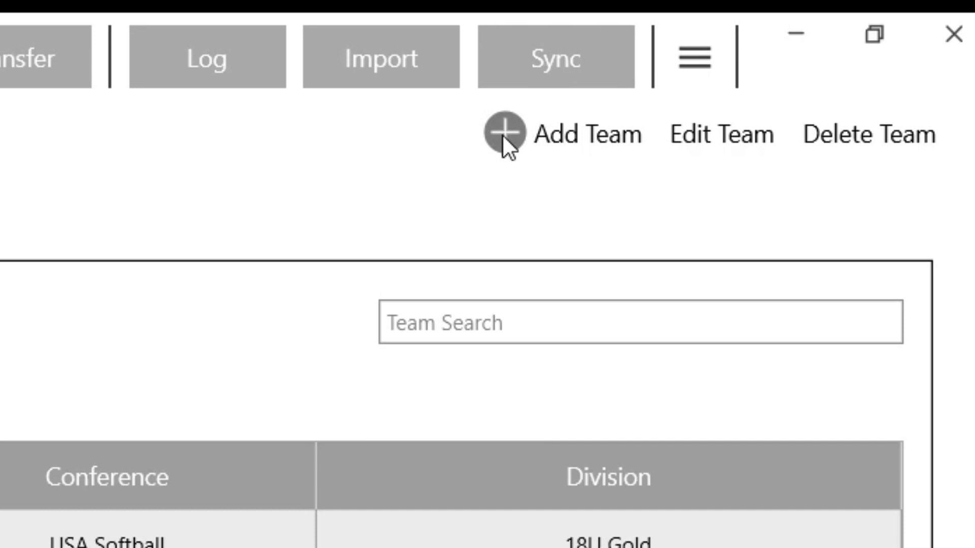
click(504, 134)
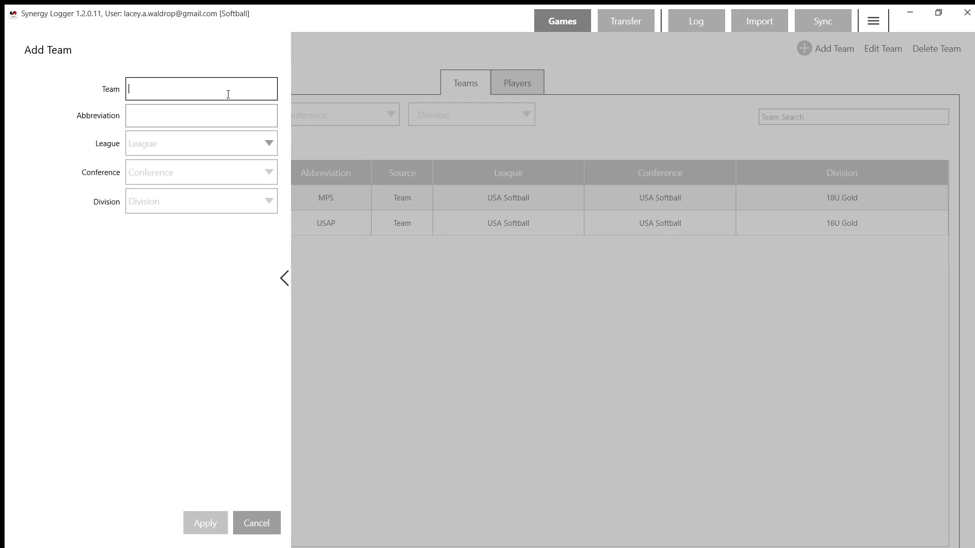
text(My Pract)
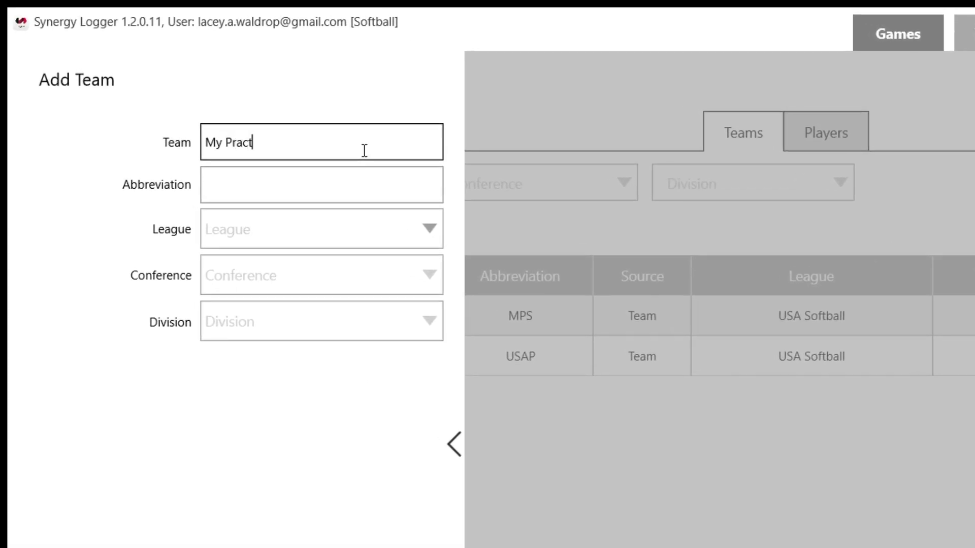
text(ice Squad)
click(308, 189)
text(MPS)
click(264, 230)
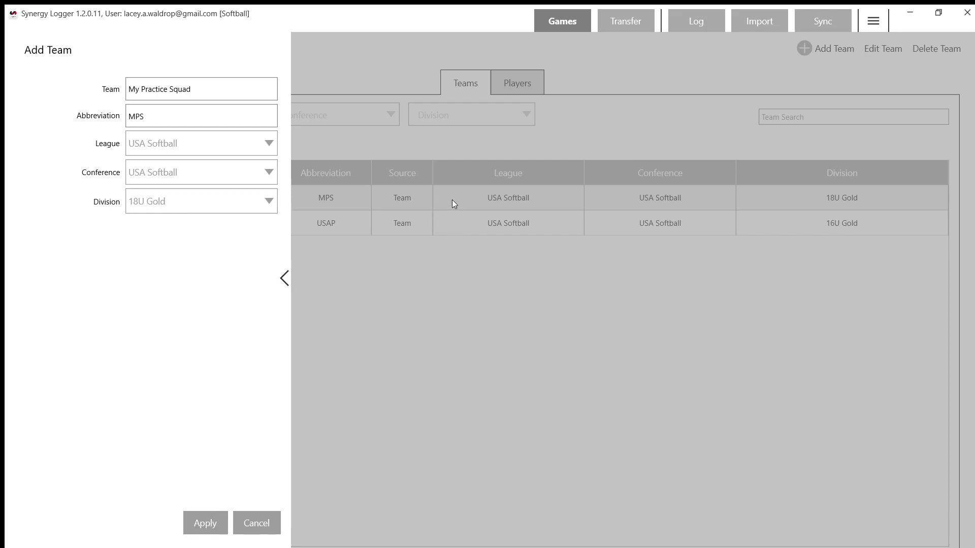
click(260, 527)
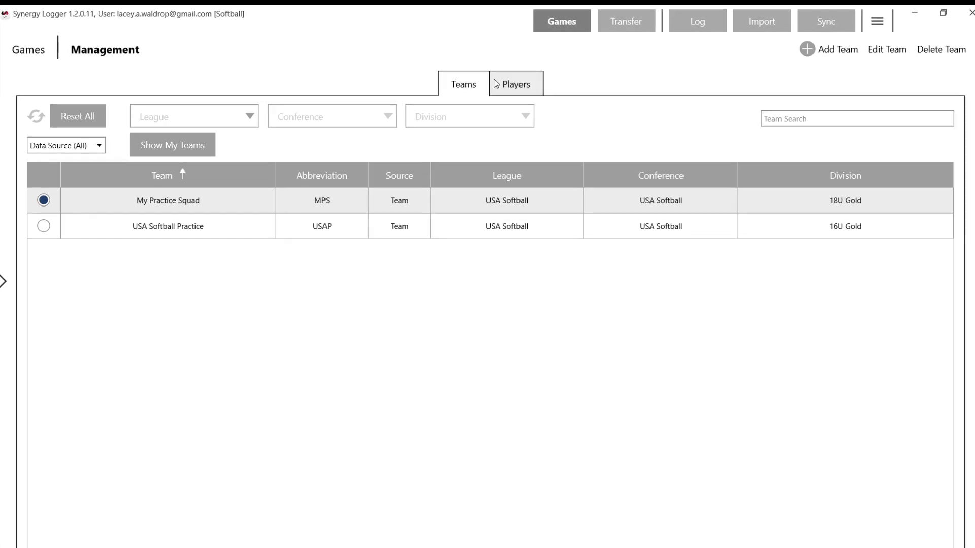
- Show the Players list with My Practice Squad's nine players and their positions
click(513, 84)
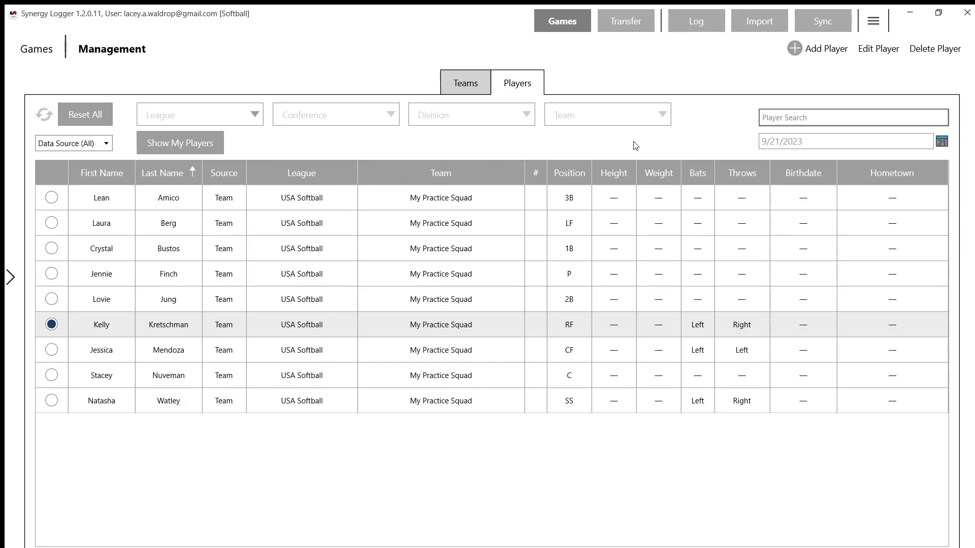
- Add a new player with first and last name as a left-throwing pitcher on My Practice Squad
click(798, 51)
click(148, 87)
text(Cat)
key(Tab)
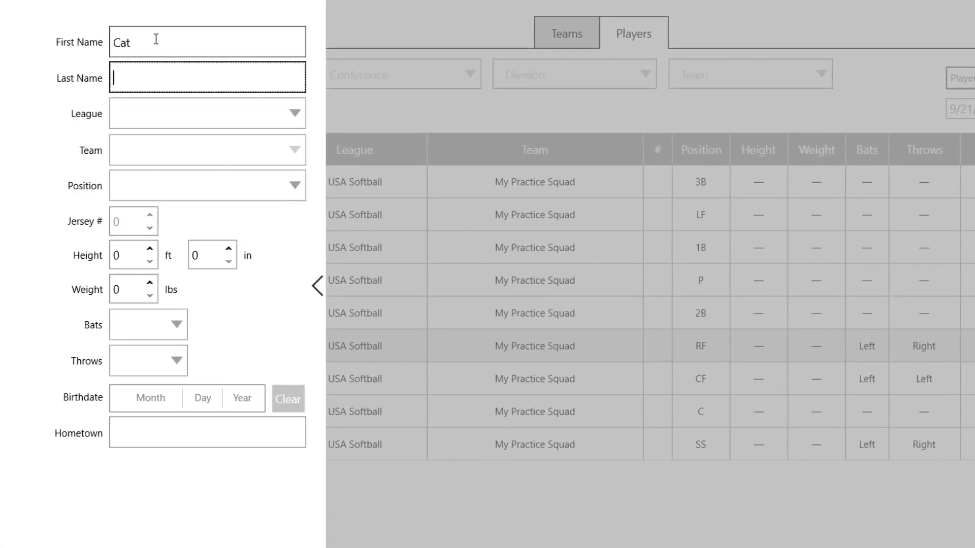
text(Osterman)
key(Tab)
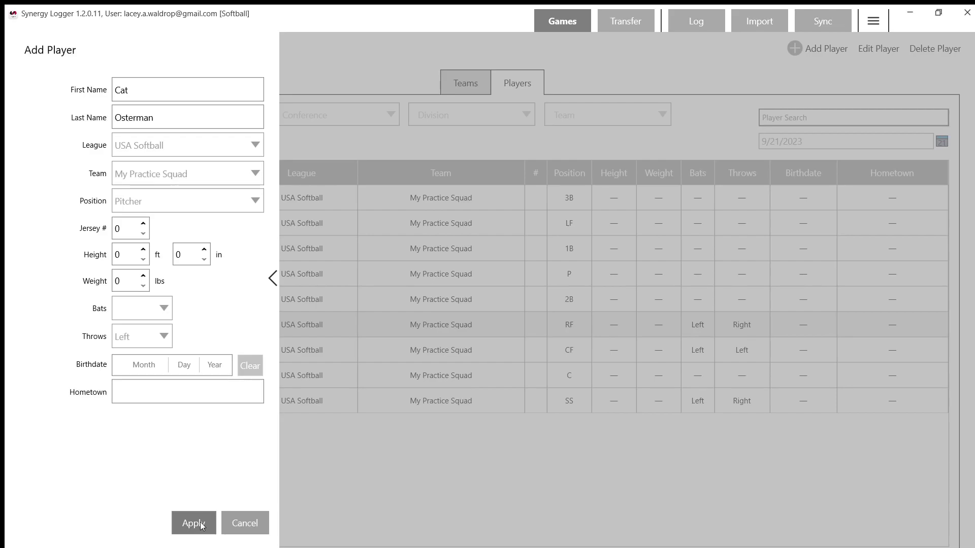
click(193, 524)
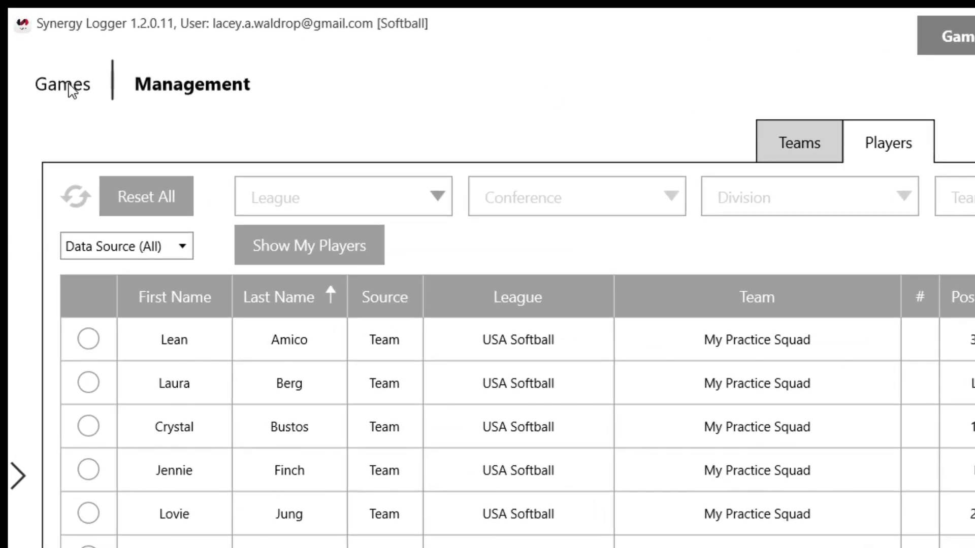
- Return to the Games list showing the Gold Nationals 16U game
click(53, 67)
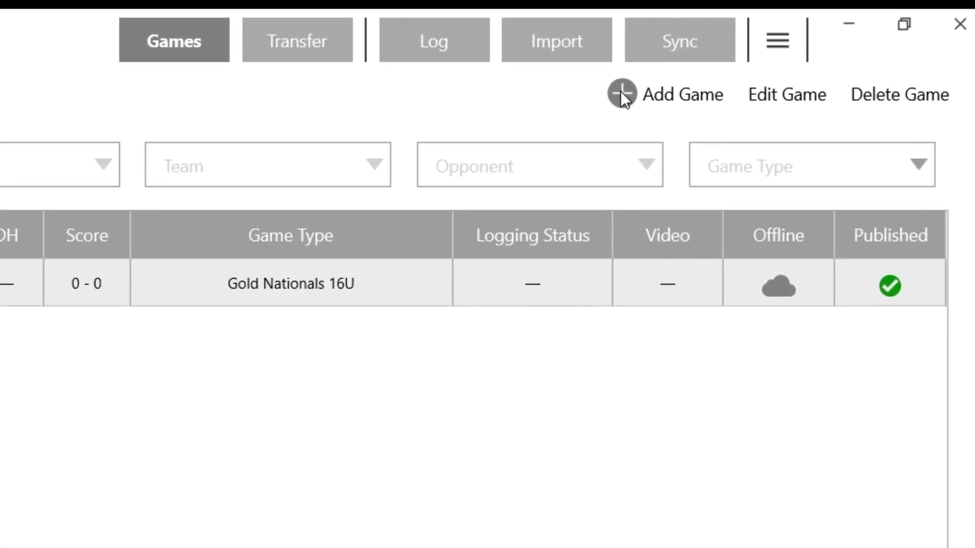
- Create a USA Softball Gold Nationals 18U game: Epic 07 National away, My Practice Squad home
click(621, 93)
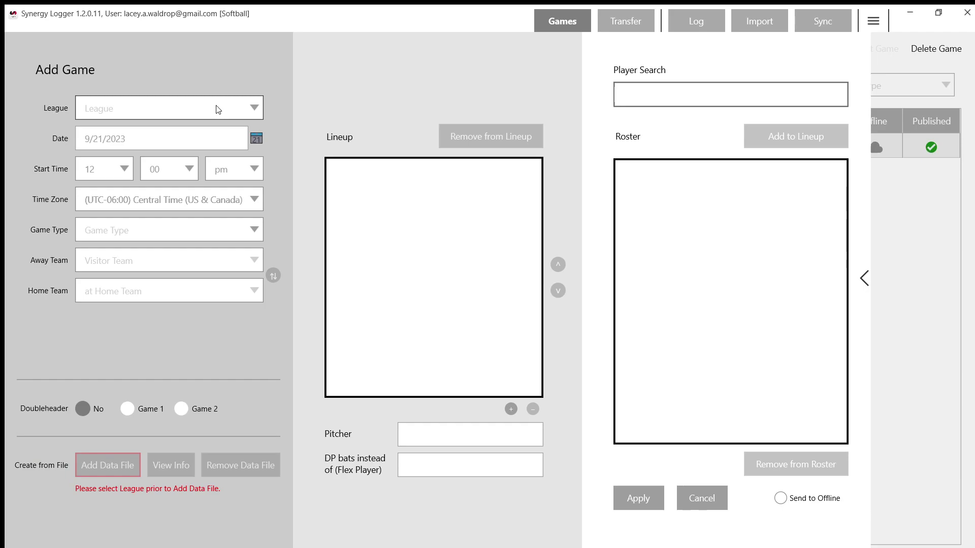
click(219, 109)
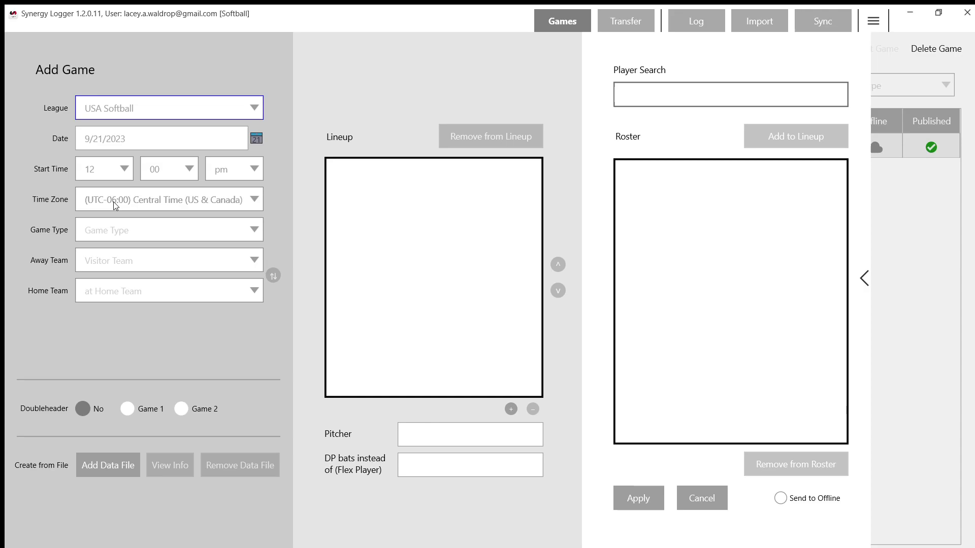
click(125, 231)
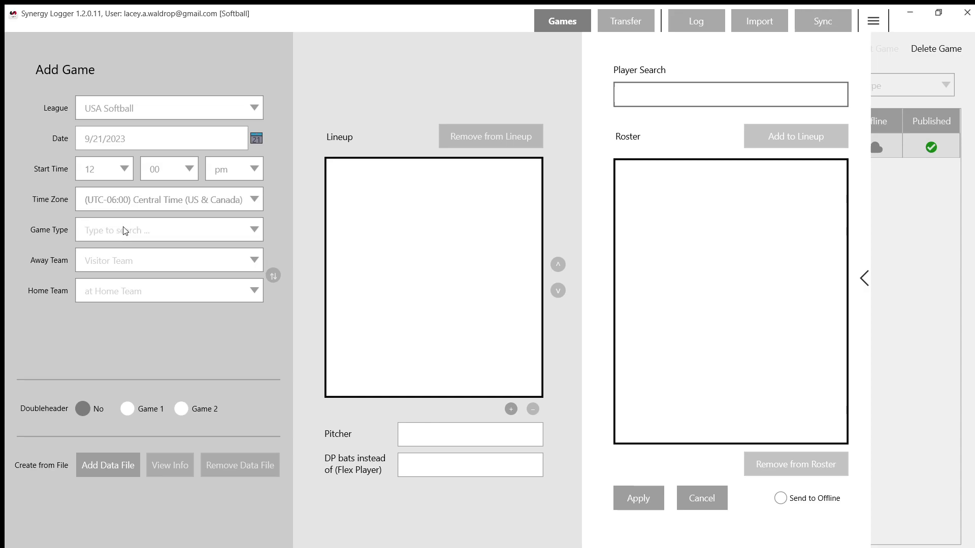
key(Tab)
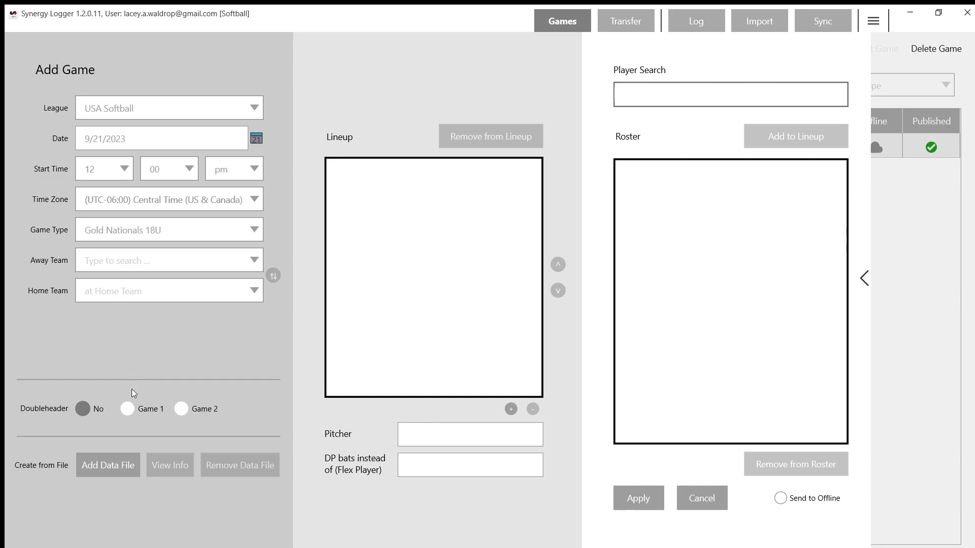
key(Down)
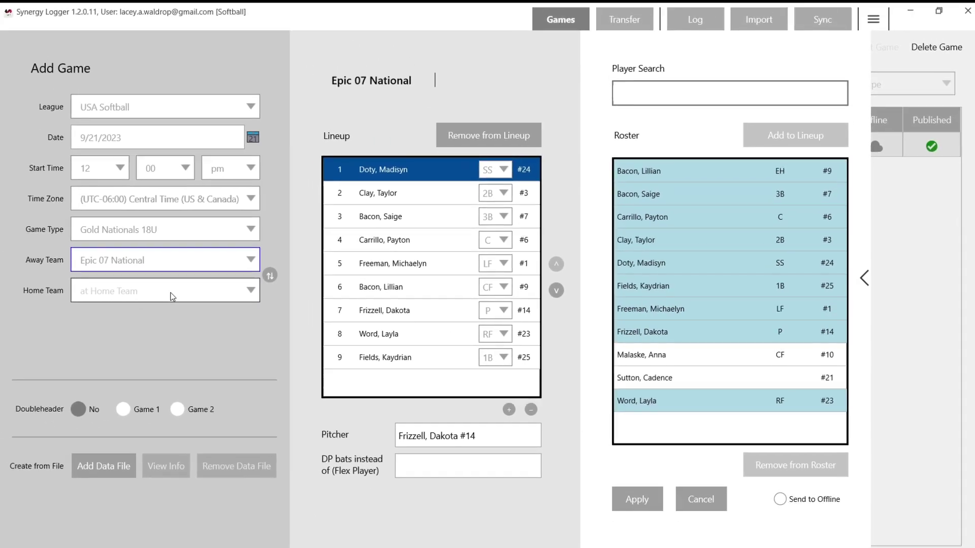
click(174, 293)
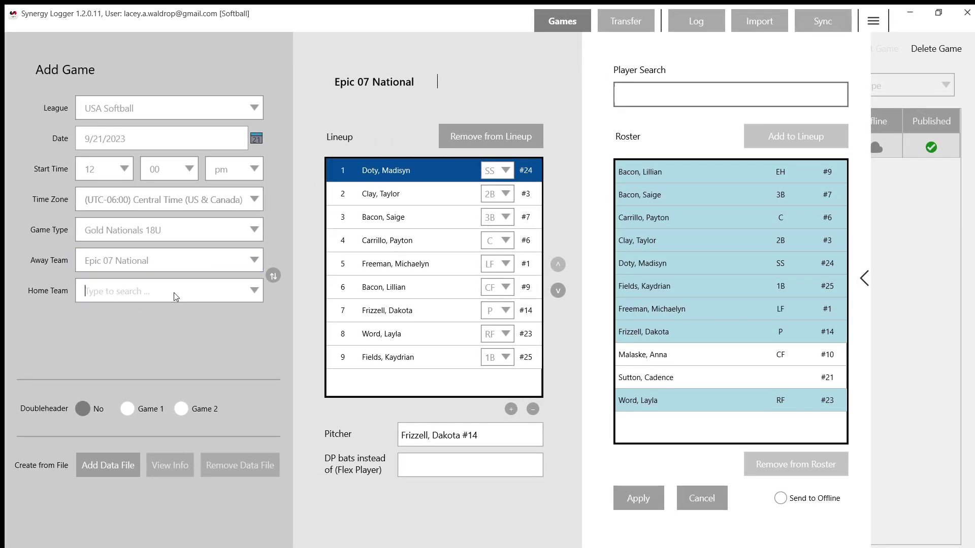
text(my)
key(Return)
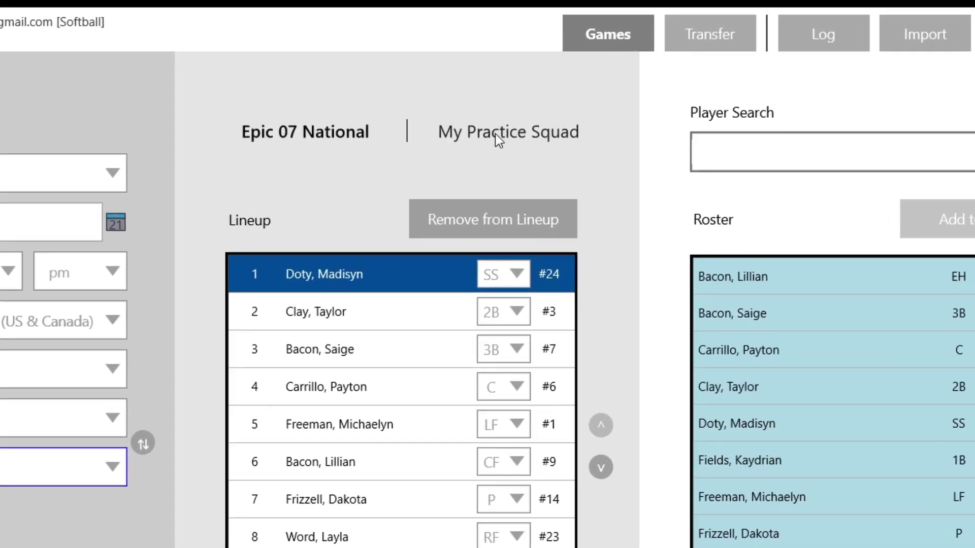
- Bat My Practice Squad in order CF, SS, 2B, RF, C, 1B, LF, 3B, right-handed pitcher
click(495, 85)
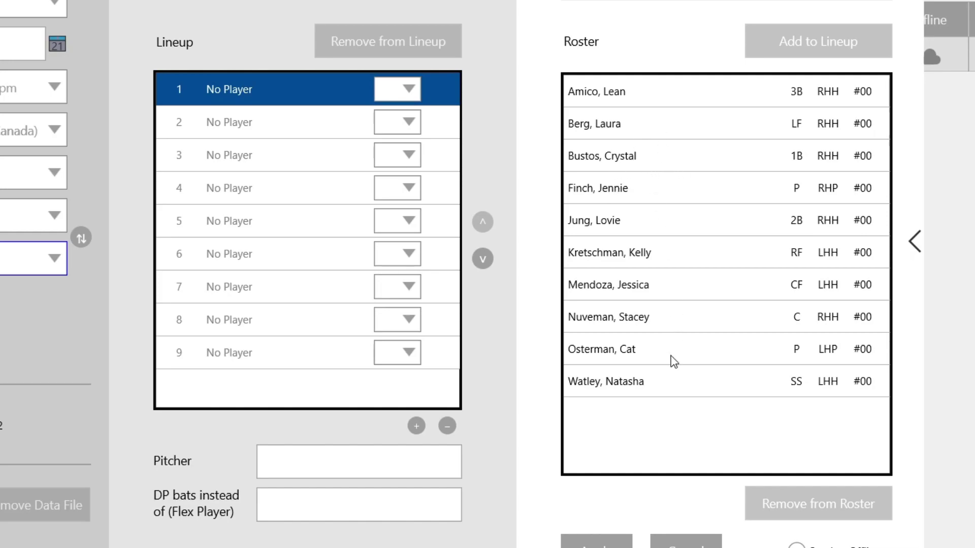
double_click(650, 285)
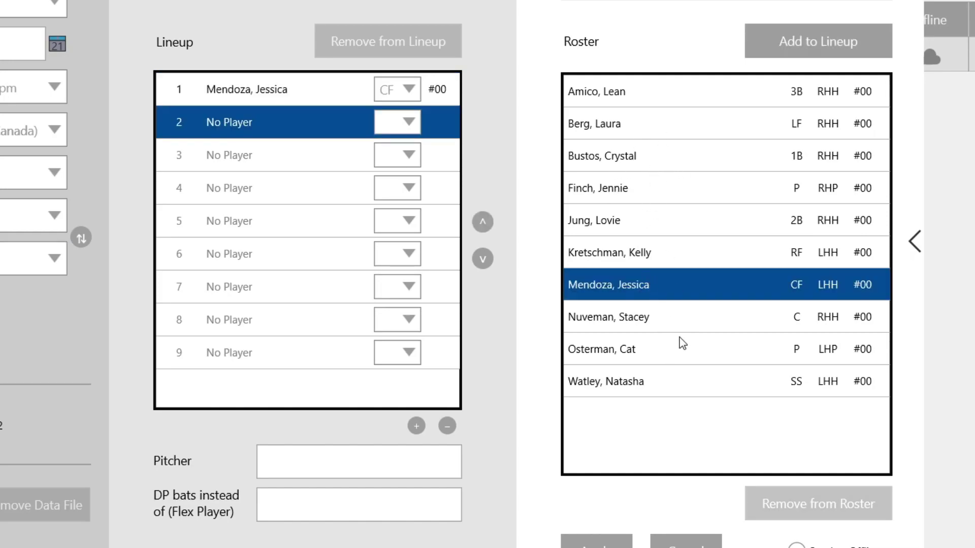
double_click(642, 382)
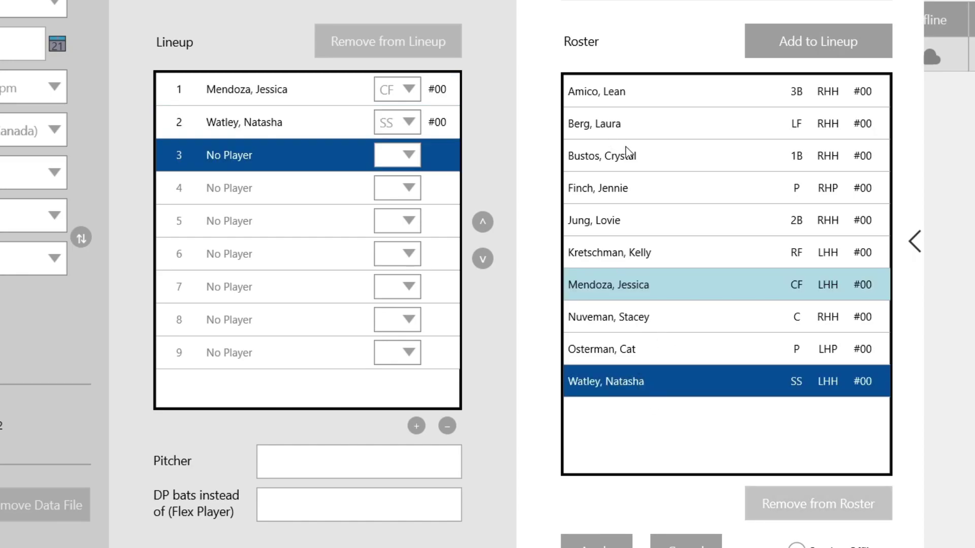
double_click(626, 230)
double_click(639, 255)
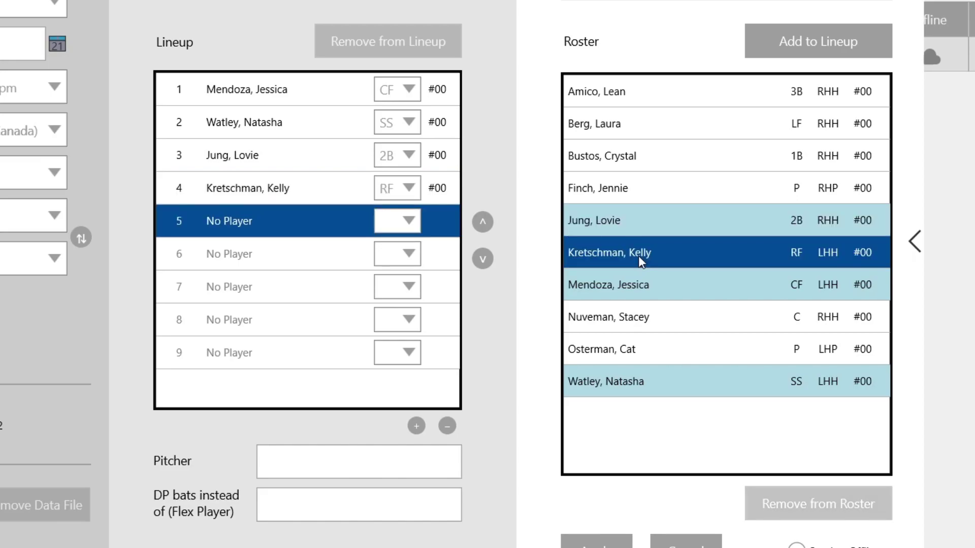
double_click(638, 316)
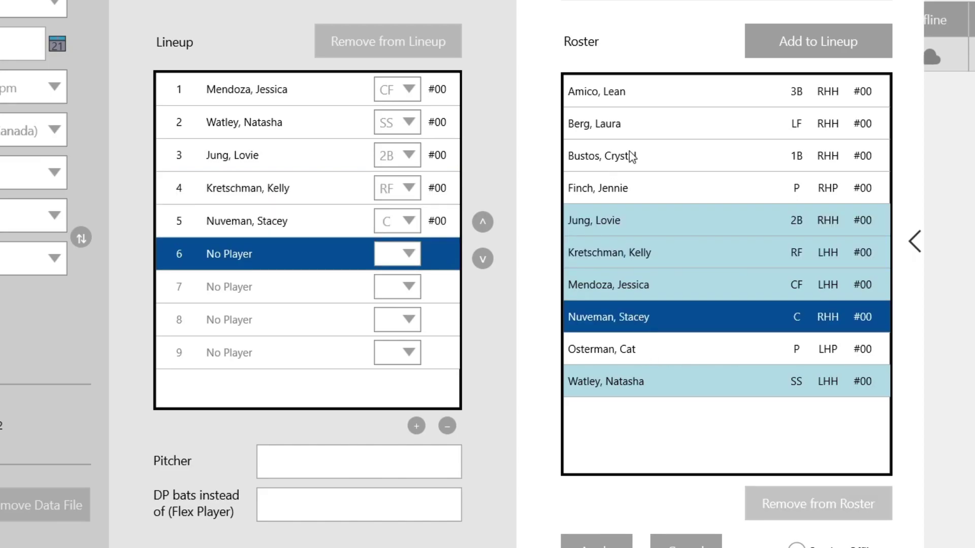
click(638, 168)
double_click(638, 167)
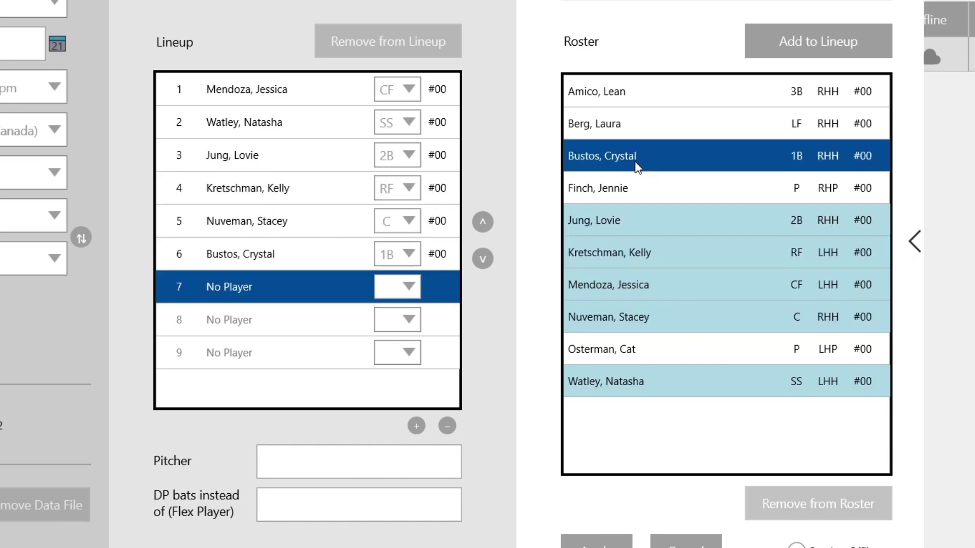
double_click(622, 125)
double_click(616, 94)
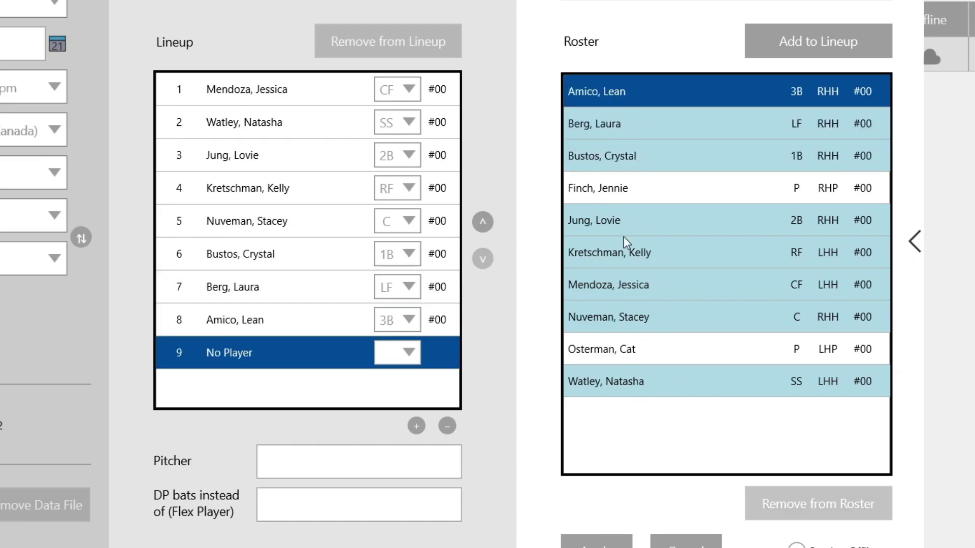
double_click(620, 189)
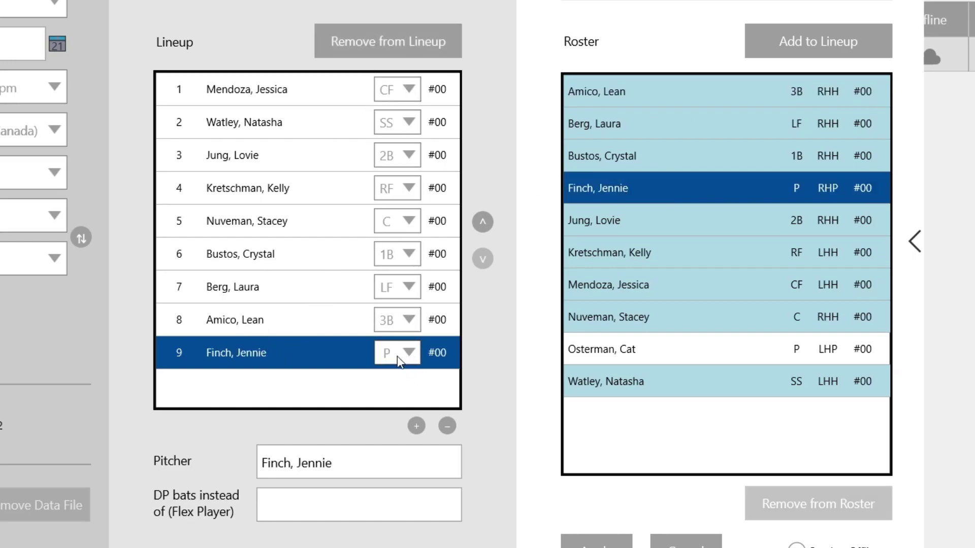
- Make the ninth batter DP and set the left-handed pitcher as Pitcher and flex
click(325, 476)
click(397, 353)
click(354, 451)
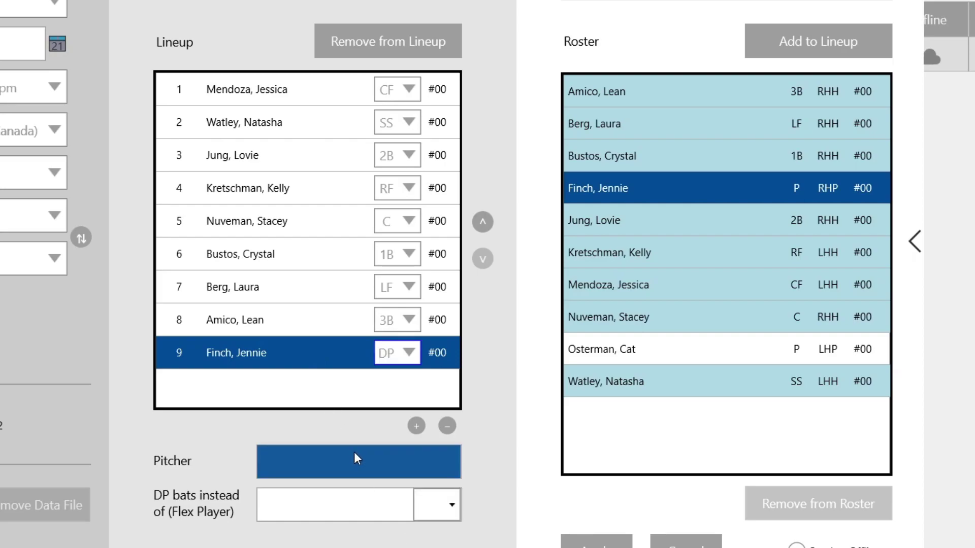
click(636, 345)
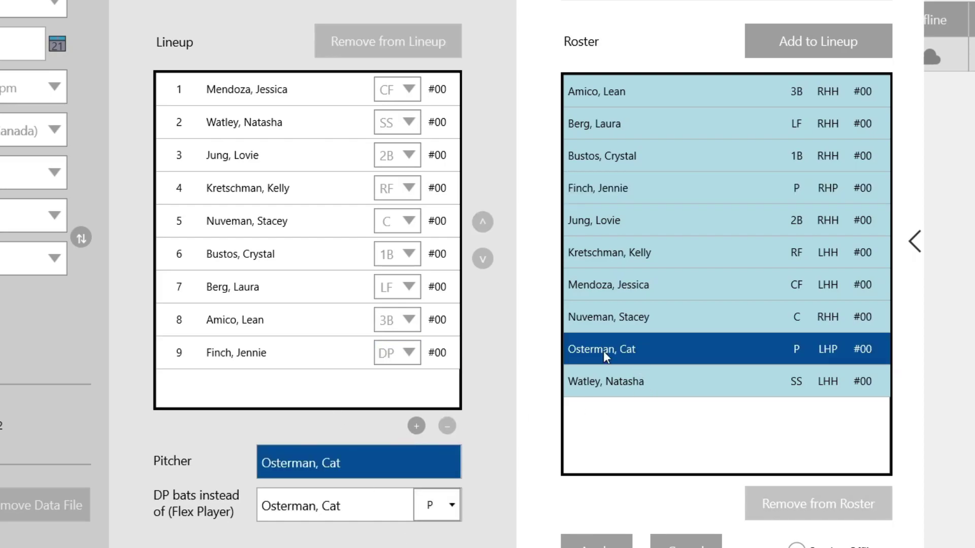